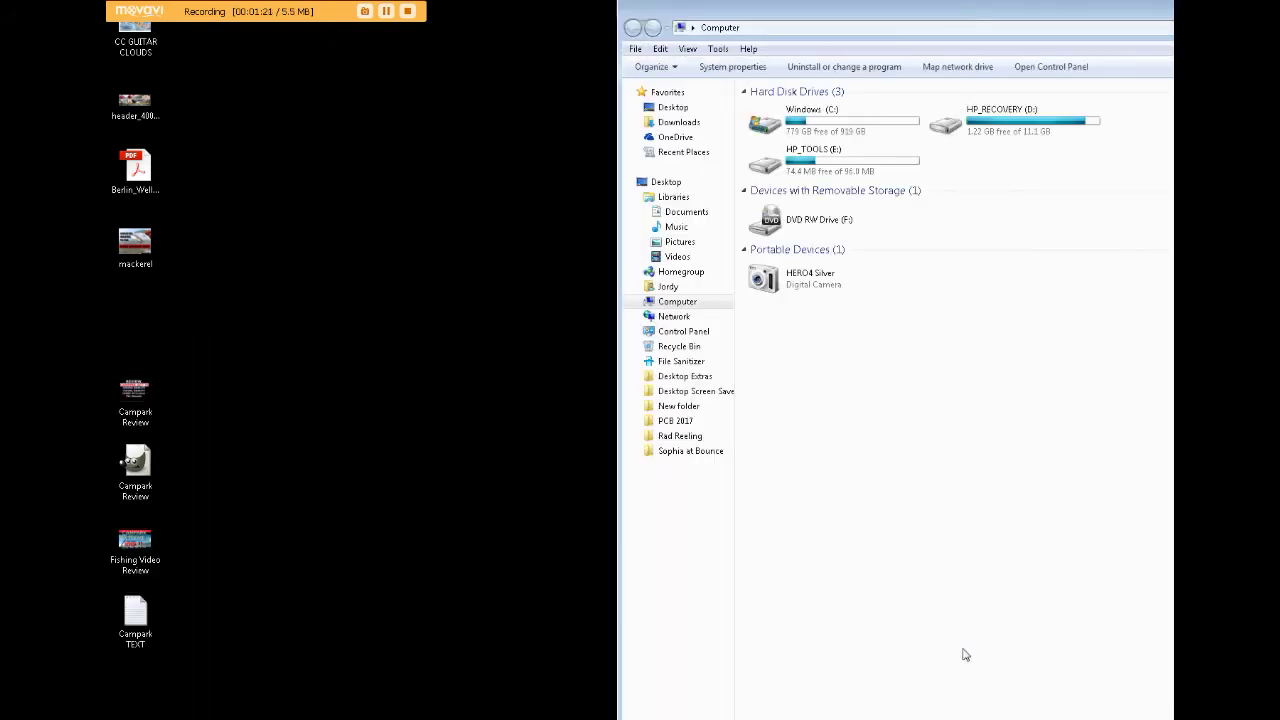
Step: Browse HERO4 Silver > GoPro MTP Client Disk Volume > DCIM > 100GOPRO and try copying GOPR0009 to the desktop
{"action": "double_click", "coordinate": [796, 280]}
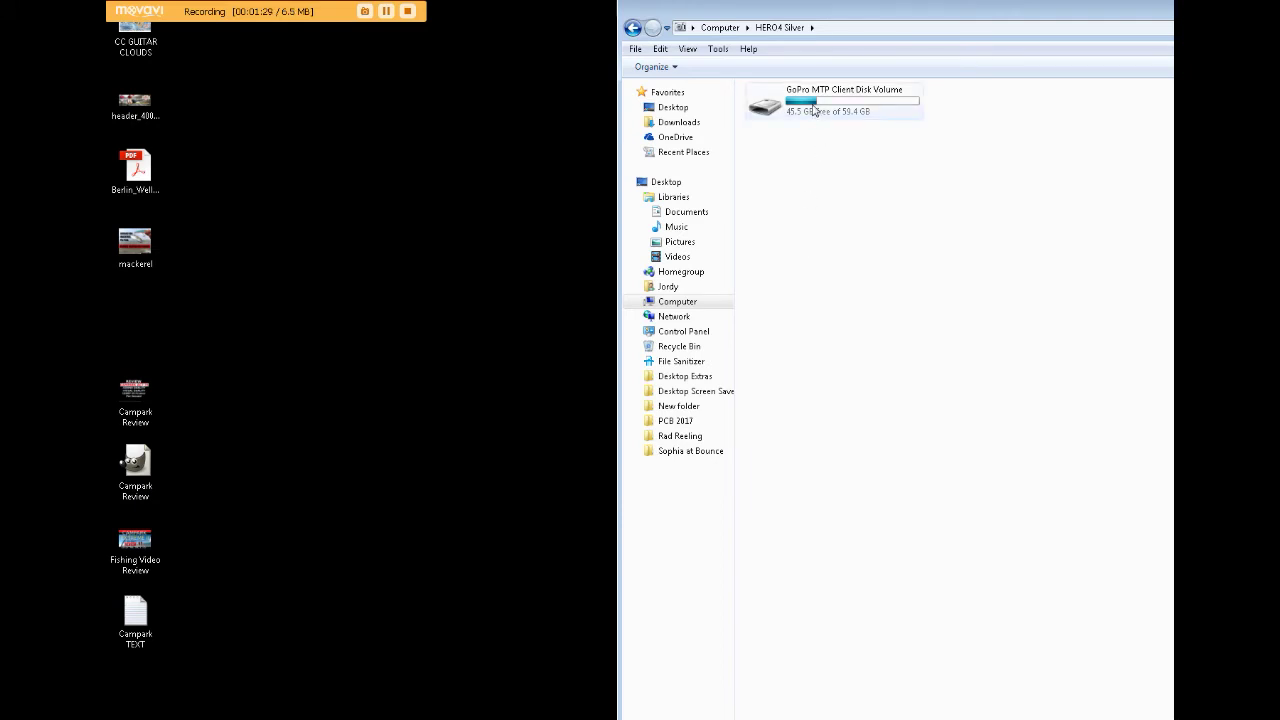
{"action": "double_click", "coordinate": [813, 110]}
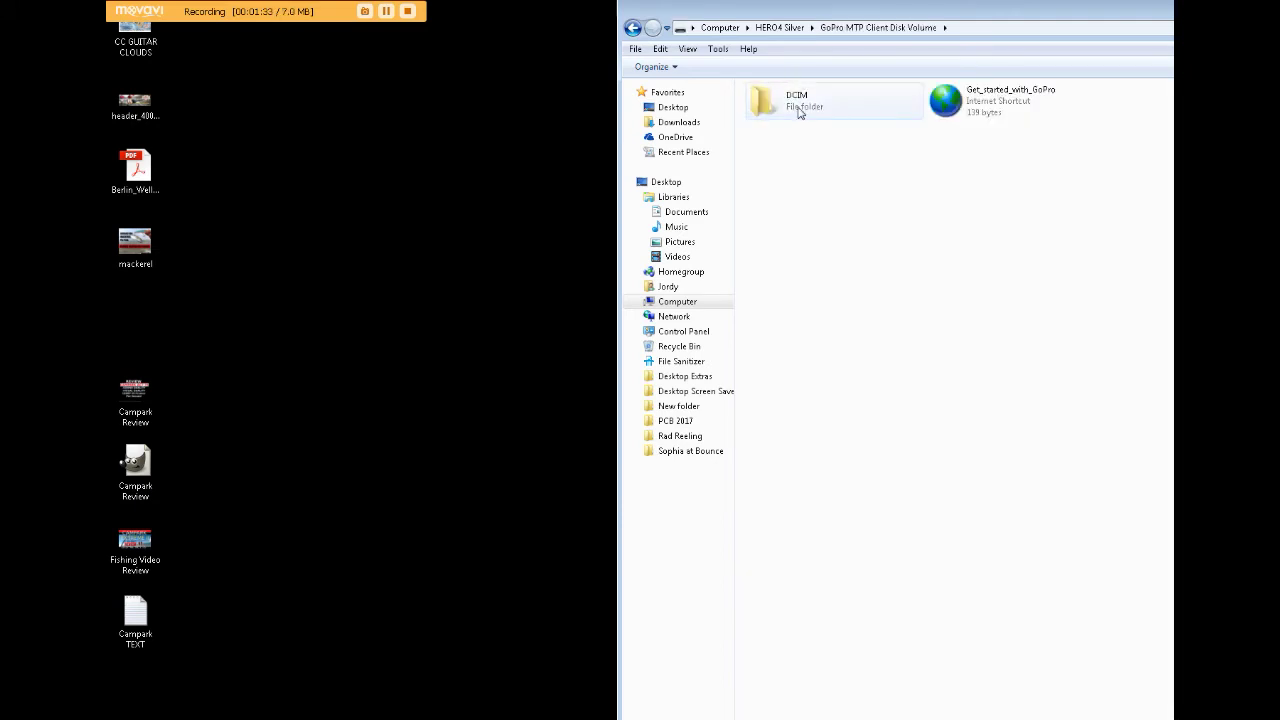
{"action": "double_click", "coordinate": [800, 108]}
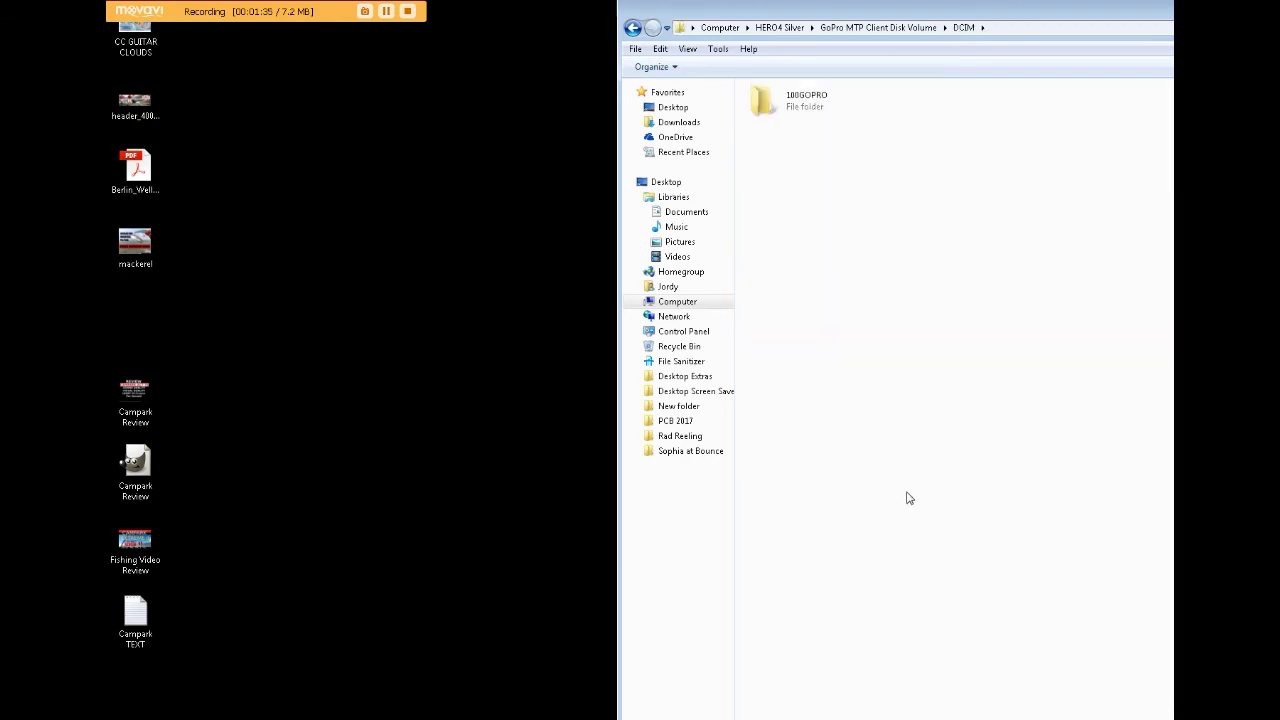
{"action": "double_click", "coordinate": [802, 112]}
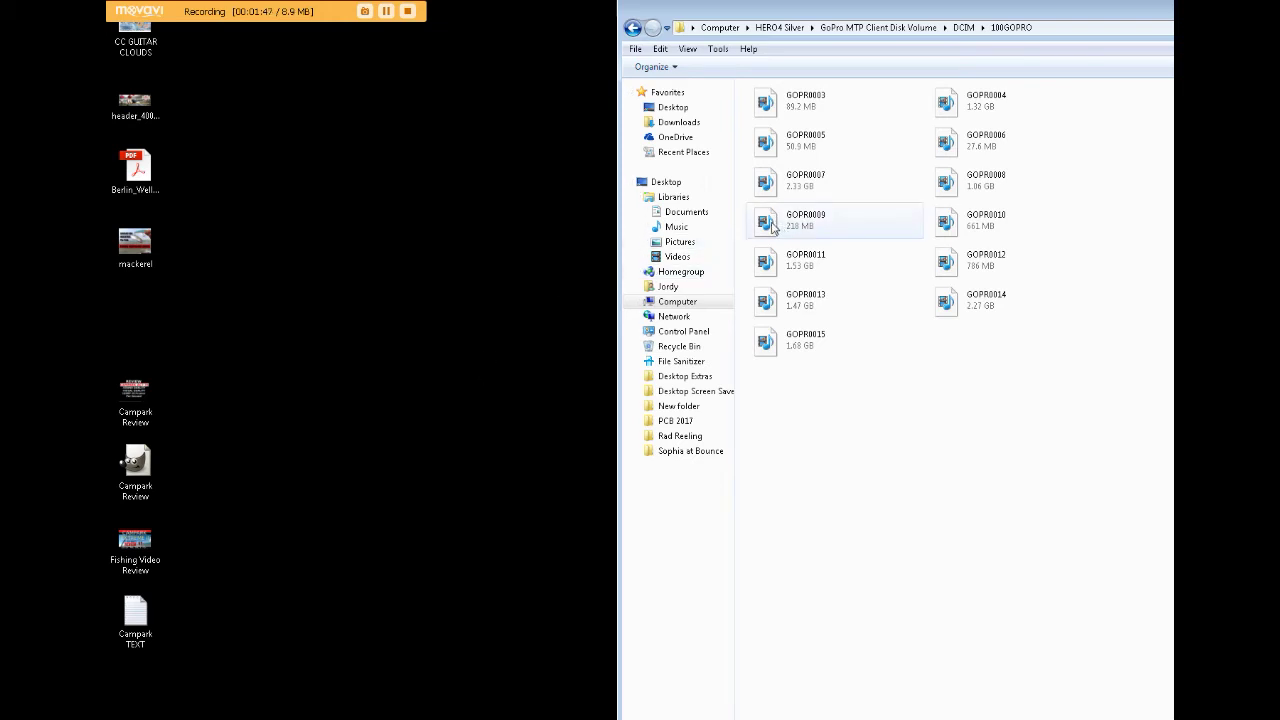
{"action": "left_click_drag", "start_coordinate": [779, 228], "coordinate": [528, 350]}
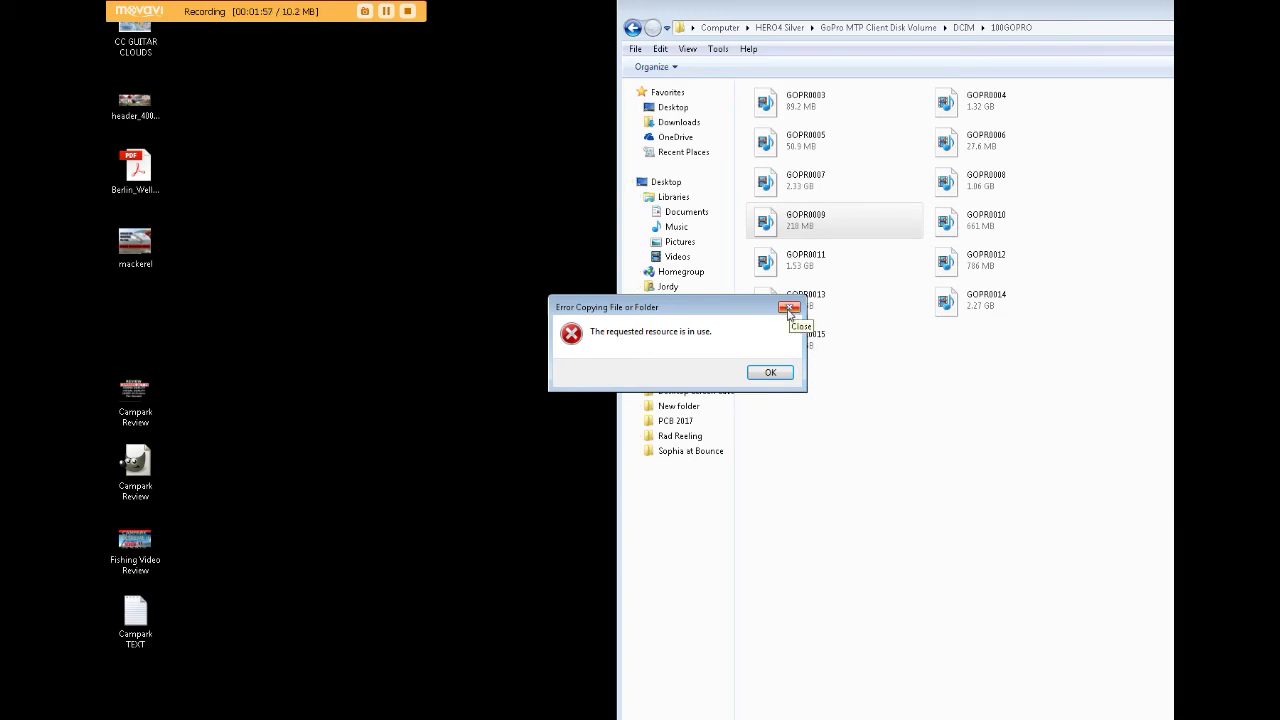
{"action": "left_click", "coordinate": [789, 308]}
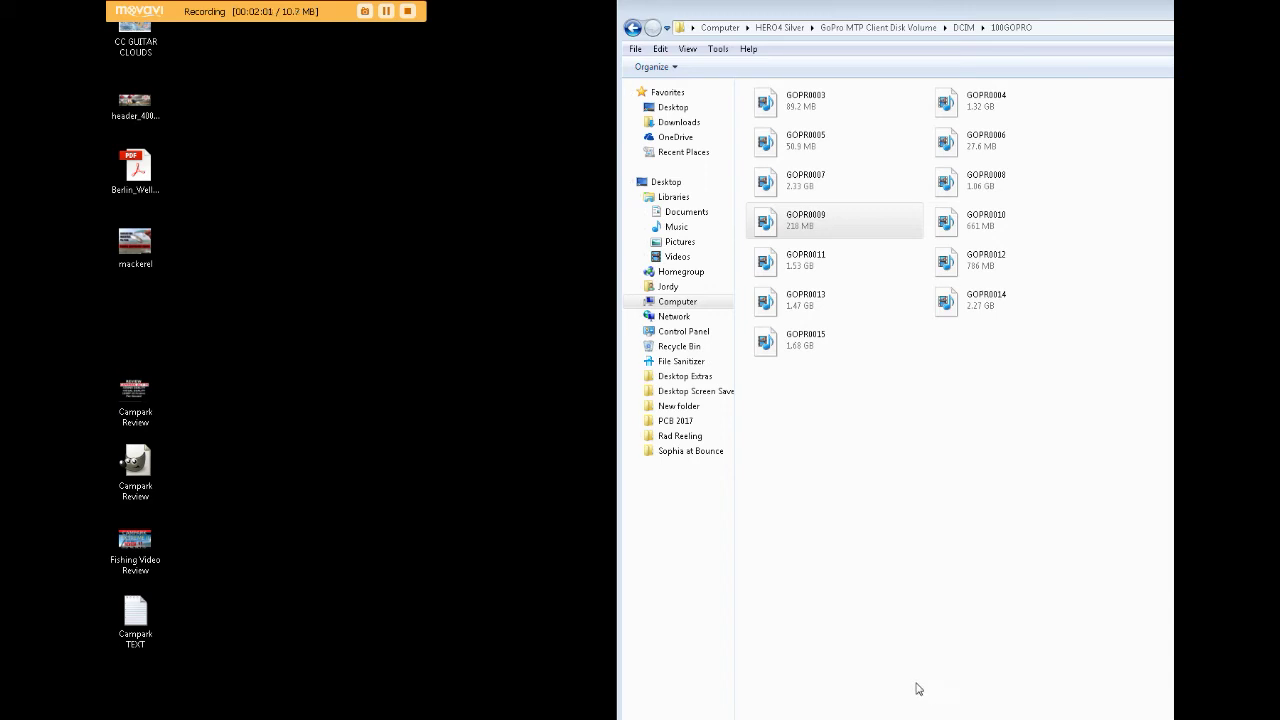
Step: Go back up to DCIM and create a new desktop folder named 'Gopro Vid'
{"action": "left_click", "coordinate": [632, 28]}
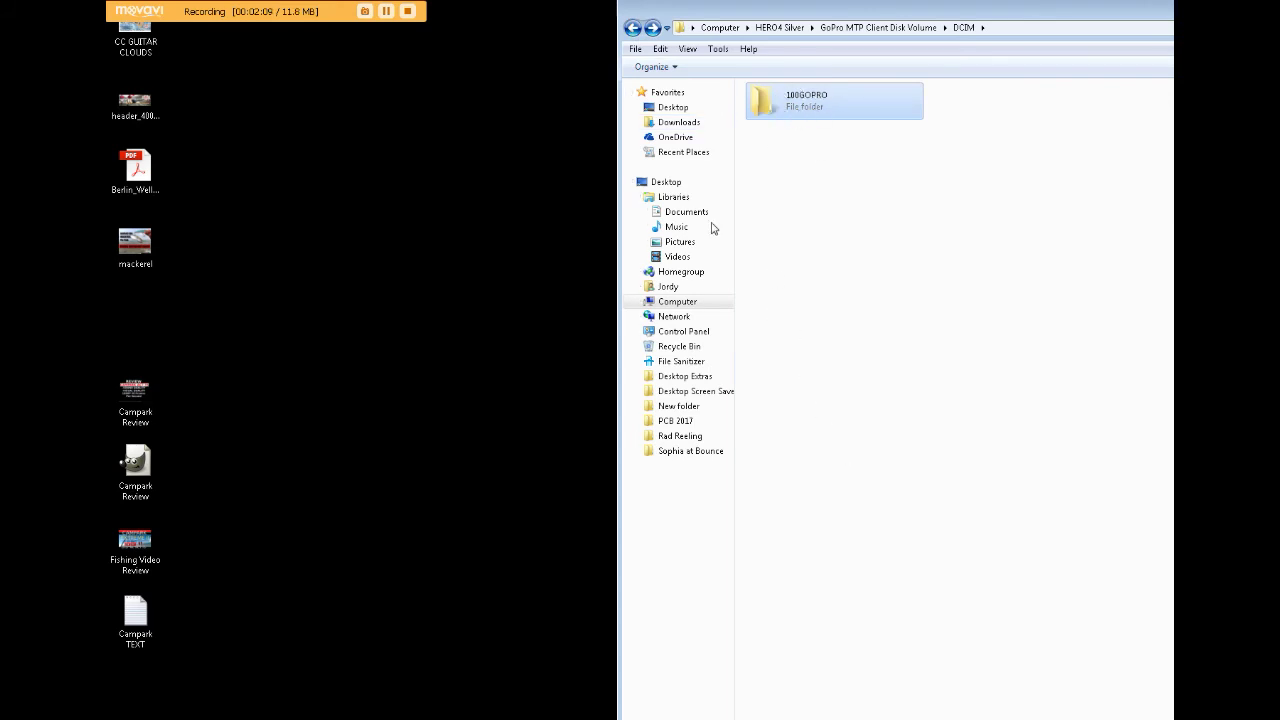
{"action": "right_click", "coordinate": [326, 322]}
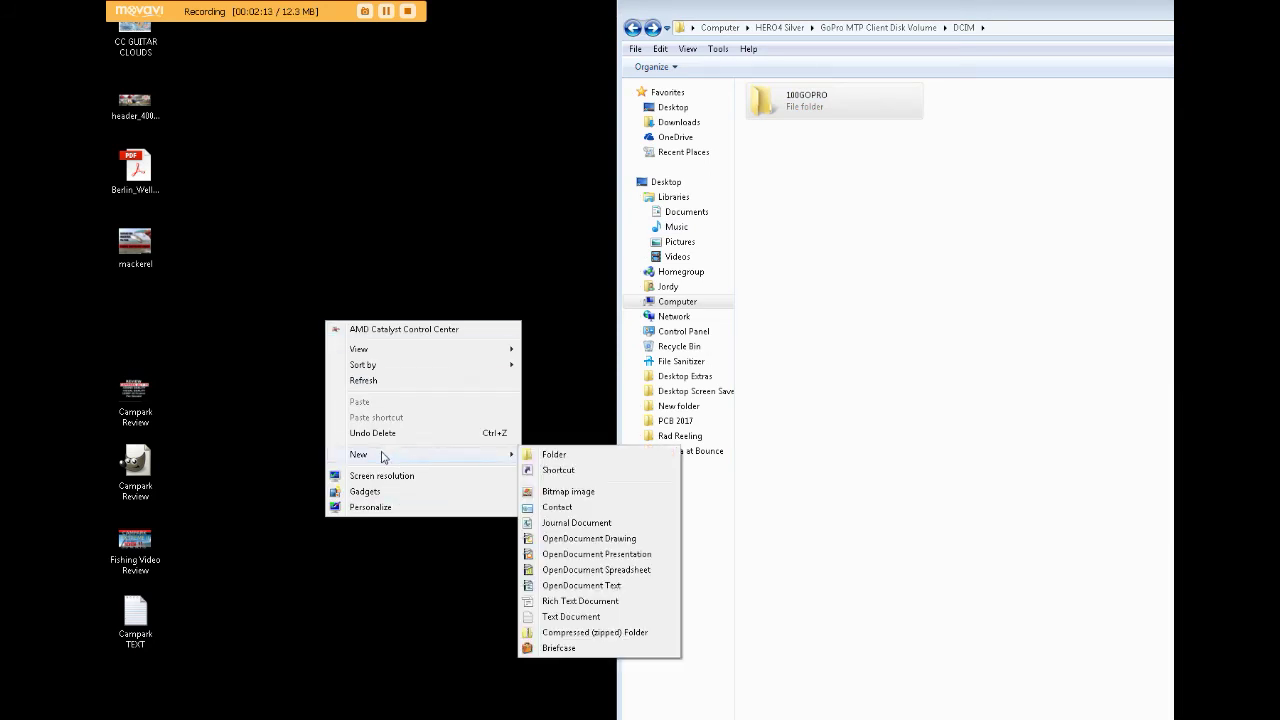
{"action": "mouse_move", "coordinate": [420, 454]}
{"action": "left_click", "coordinate": [337, 196]}
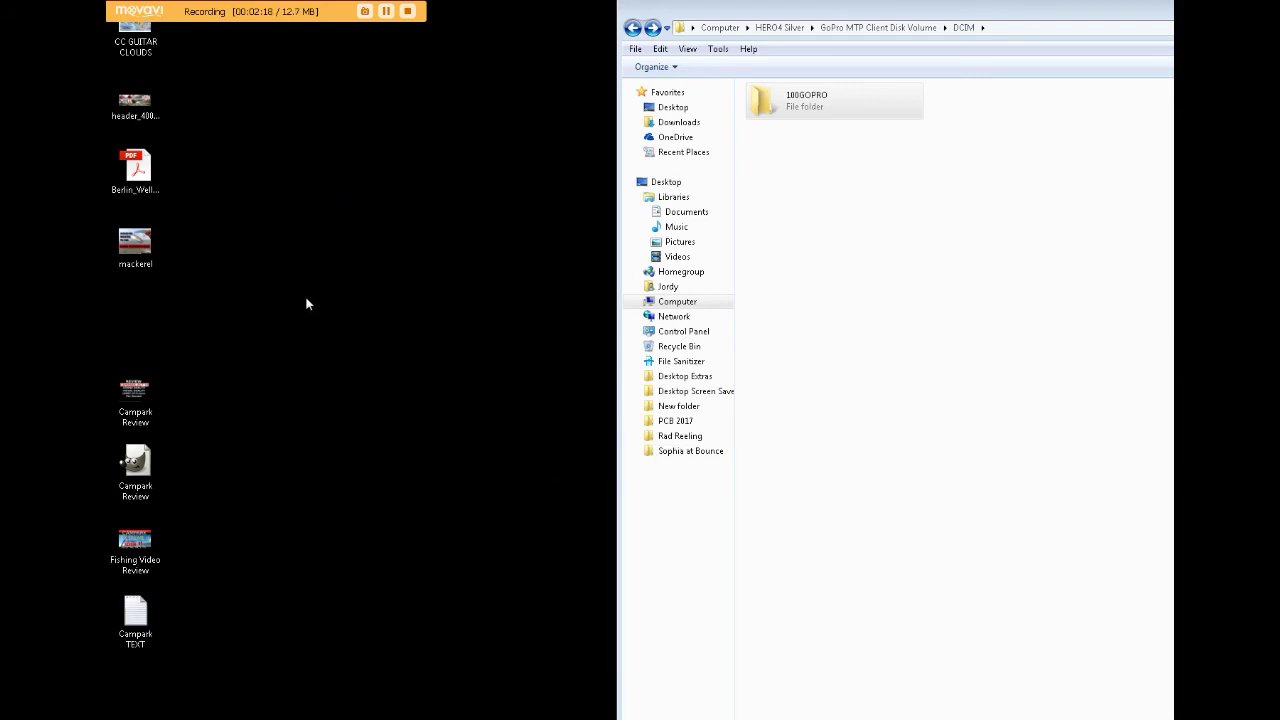
{"action": "right_click", "coordinate": [306, 299]}
{"action": "type", "text": "Gopro Vid"}
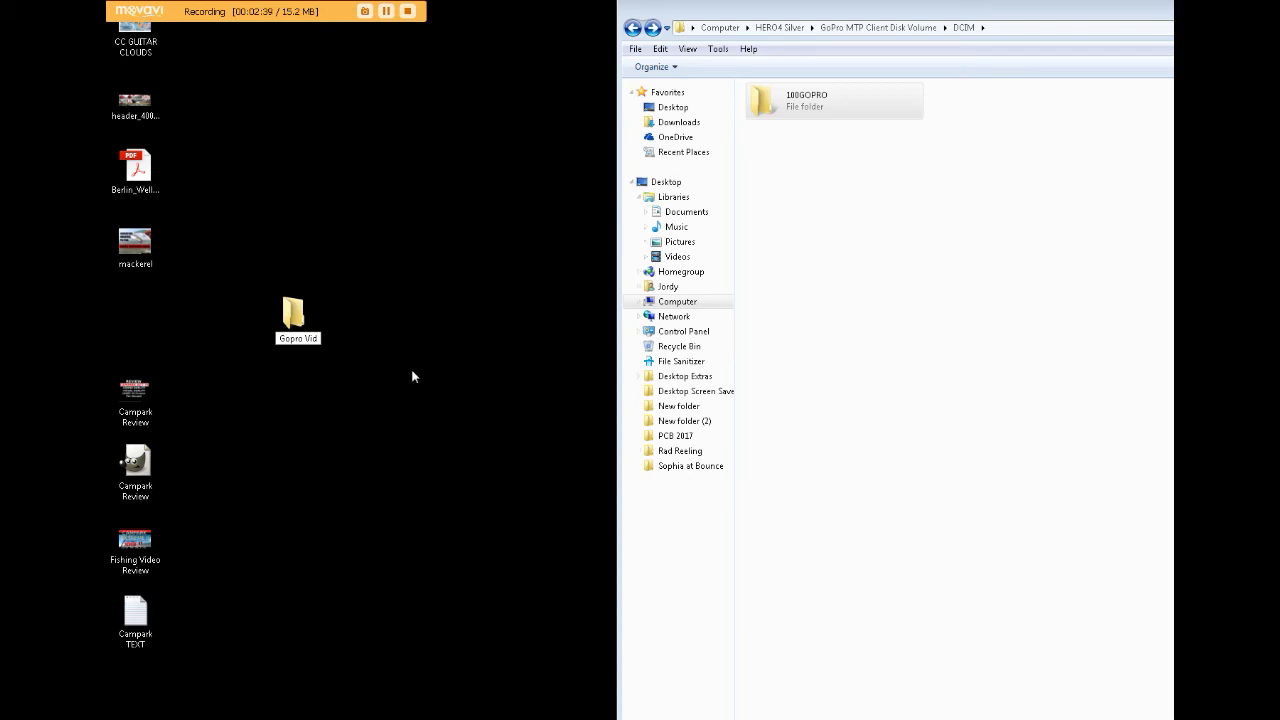
{"action": "key", "text": "Return"}
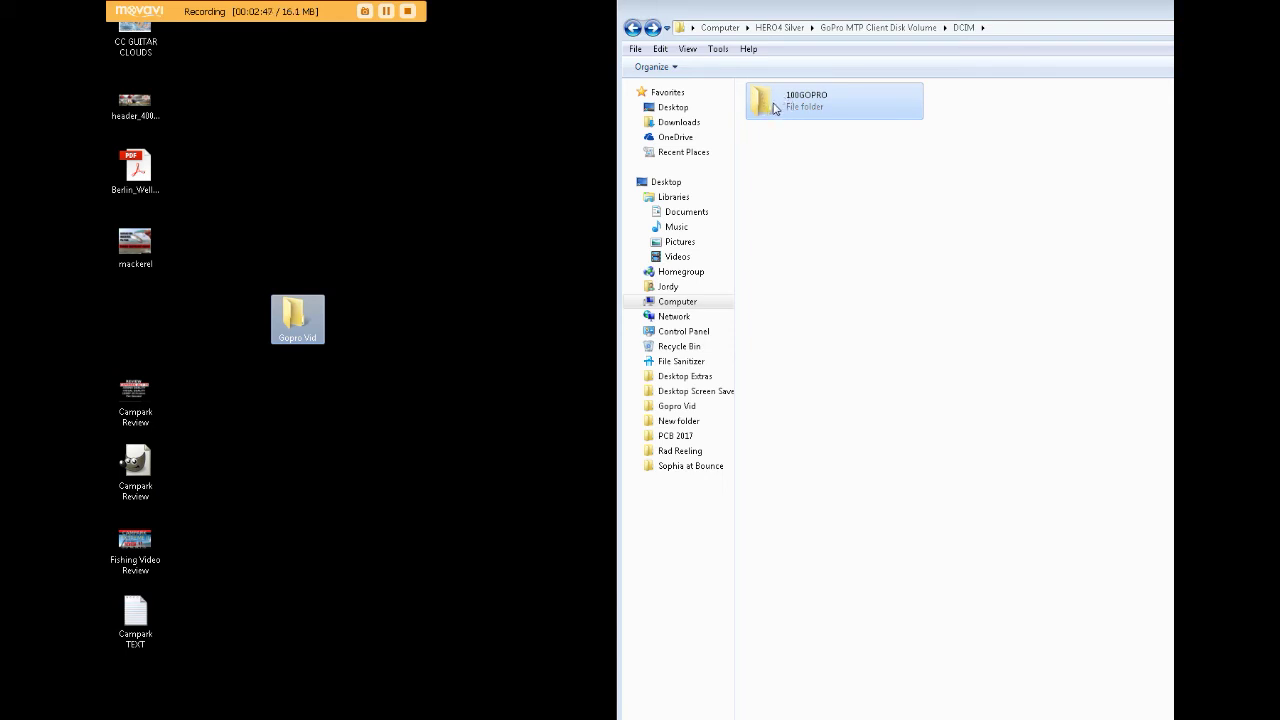
Step: Drop the camera's 100GOPRO folder onto the desktop 'Gopro Vid' folder to copy it
{"action": "left_click_drag", "start_coordinate": [774, 106], "coordinate": [284, 318]}
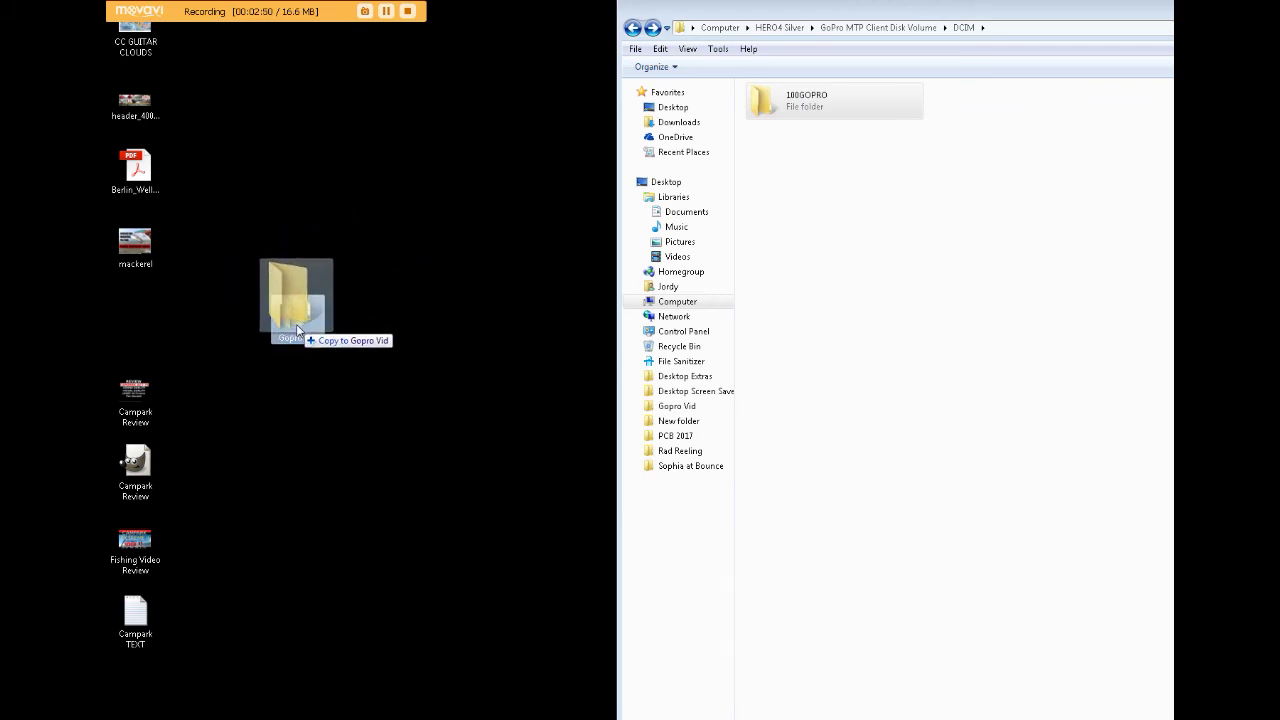
{"action": "left_click_drag", "start_coordinate": [284, 318], "coordinate": [284, 318]}
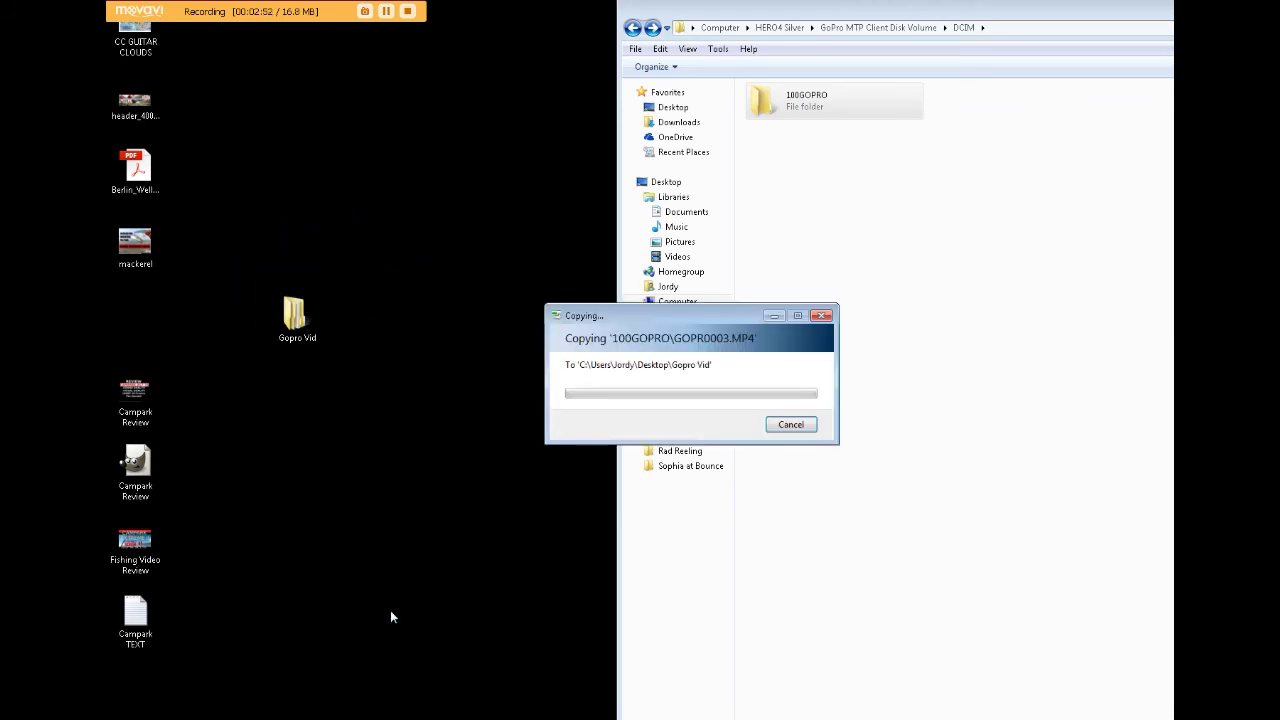